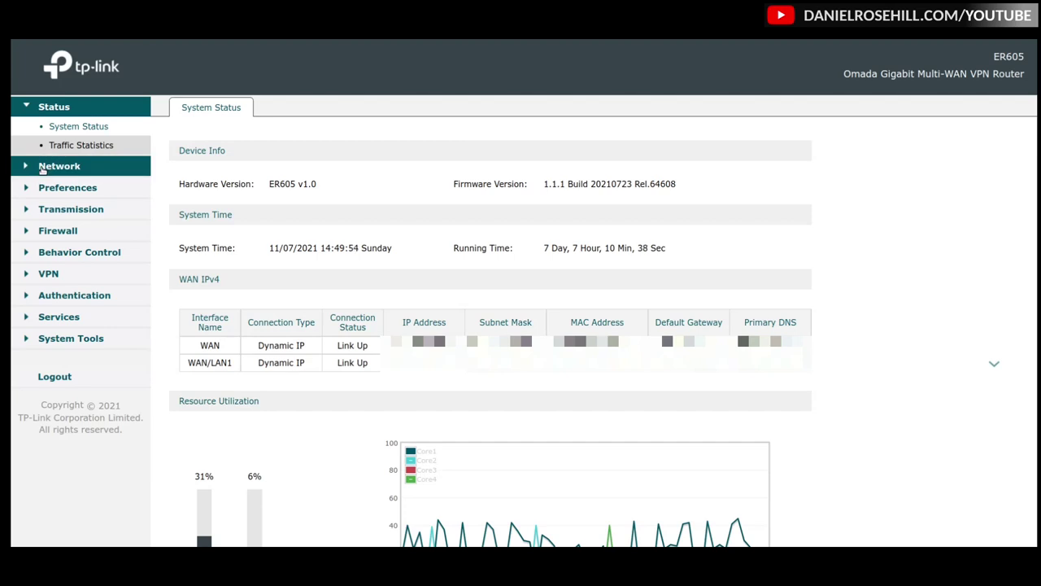
Review the WAN mode port selection and the connection settings of the WAN and WAN/LAN1 interfaces
left_click(43, 167)
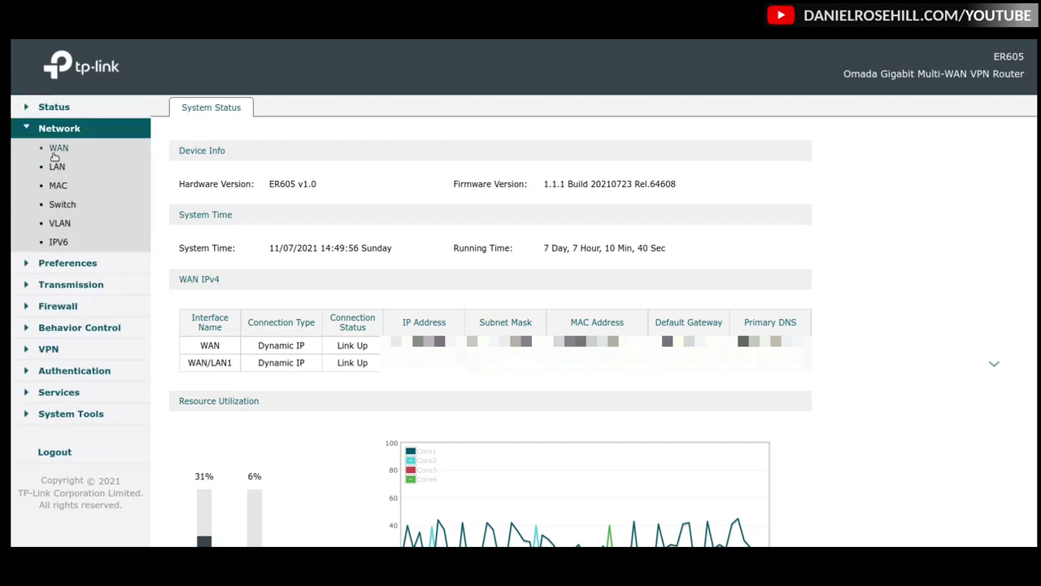
left_click(55, 151)
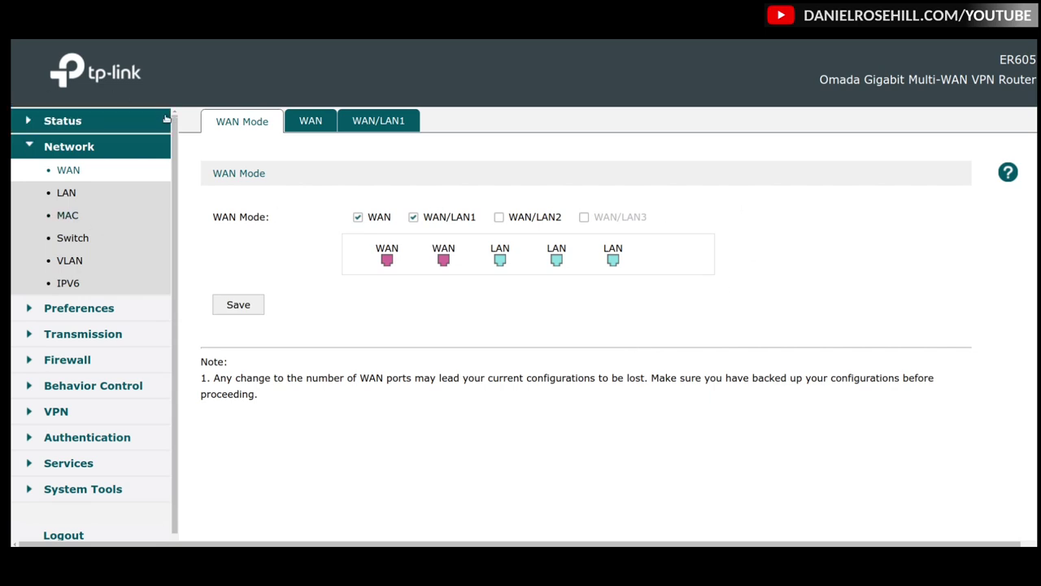
left_click(295, 120)
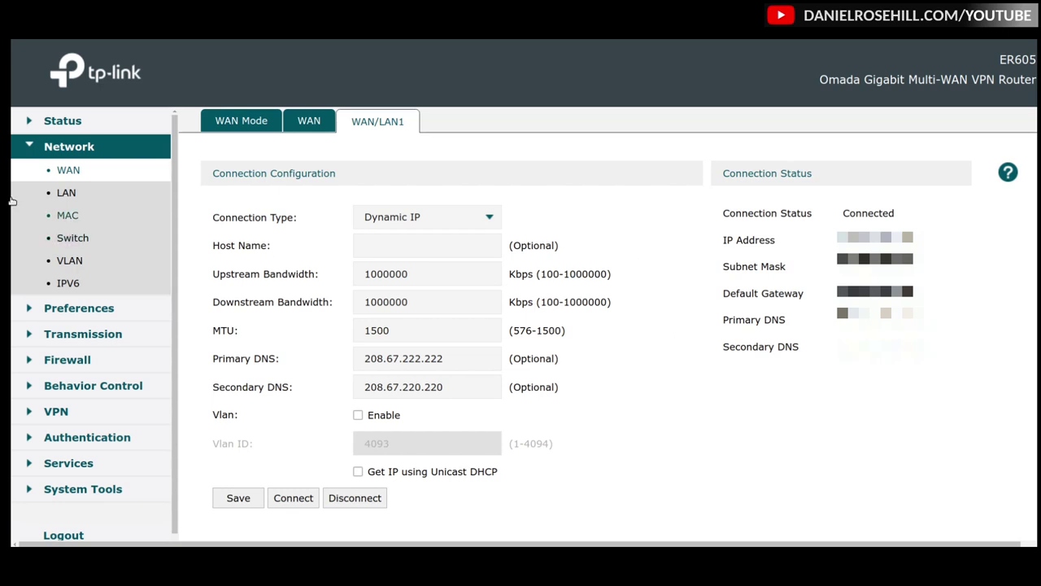
left_click(310, 120)
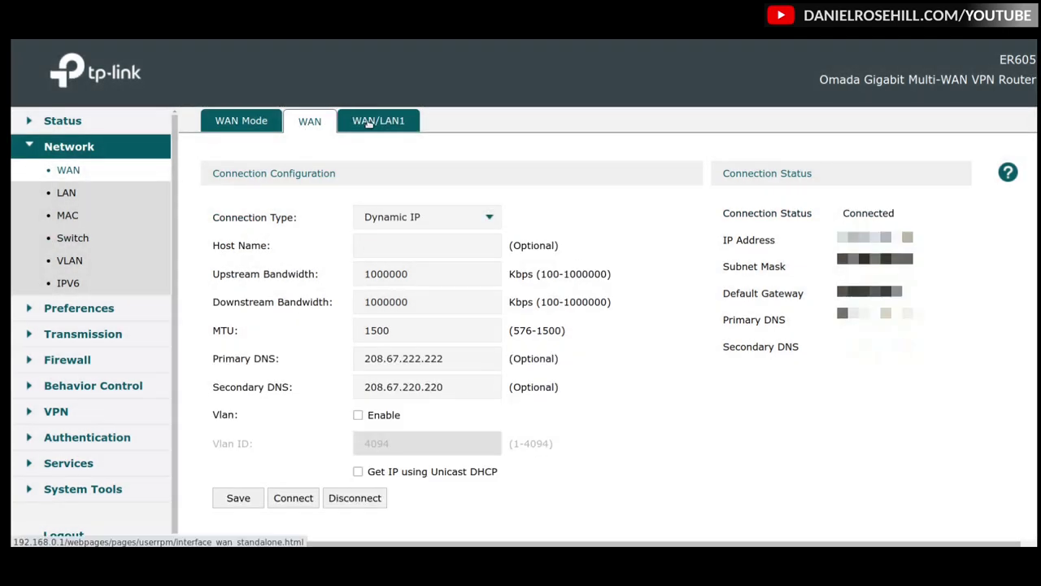
left_click(368, 123)
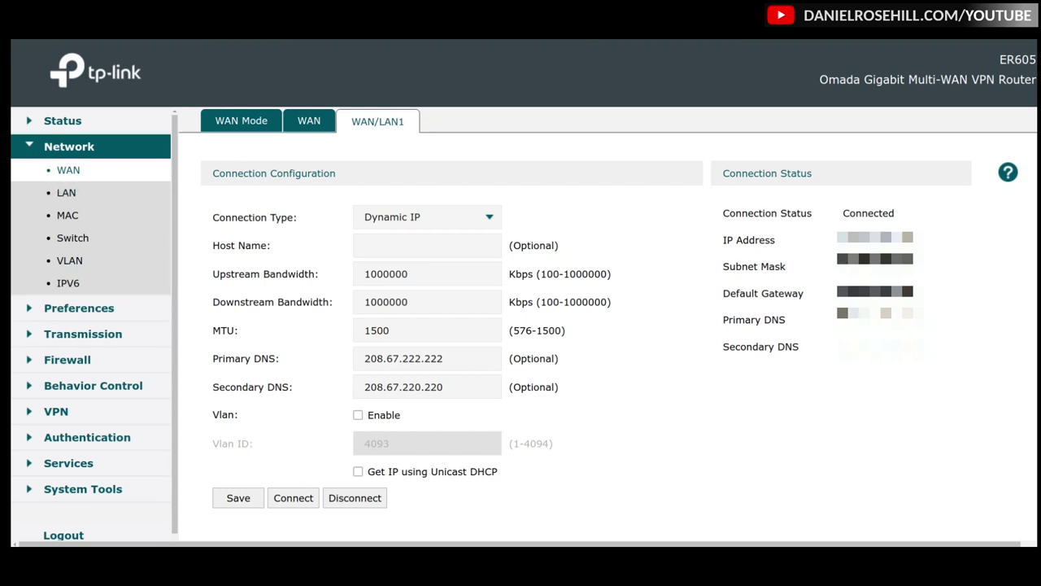
left_click(309, 121)
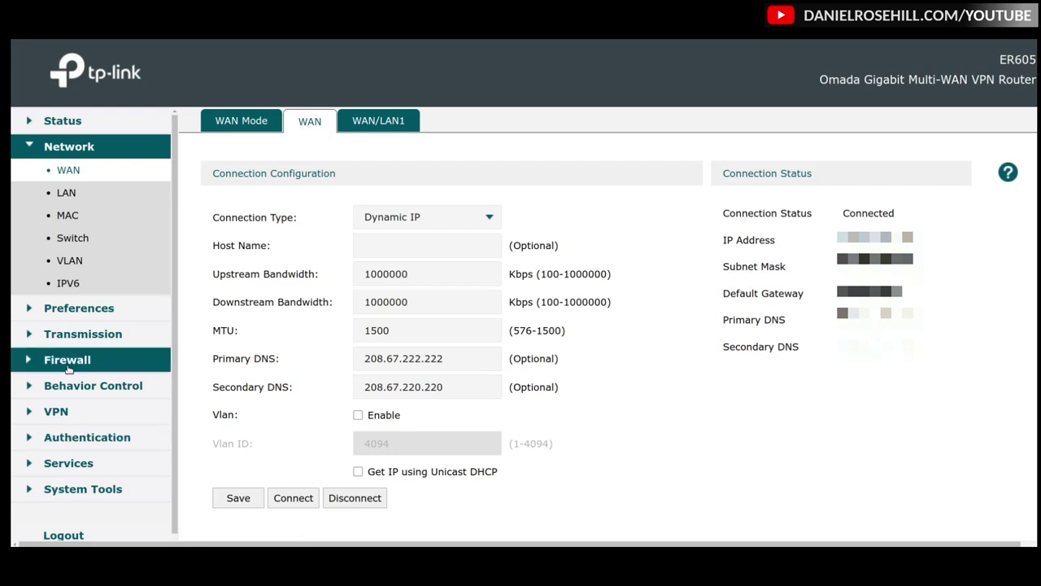
Review the basic load balancing settings and the link backup rule list under Transmission
left_click(86, 335)
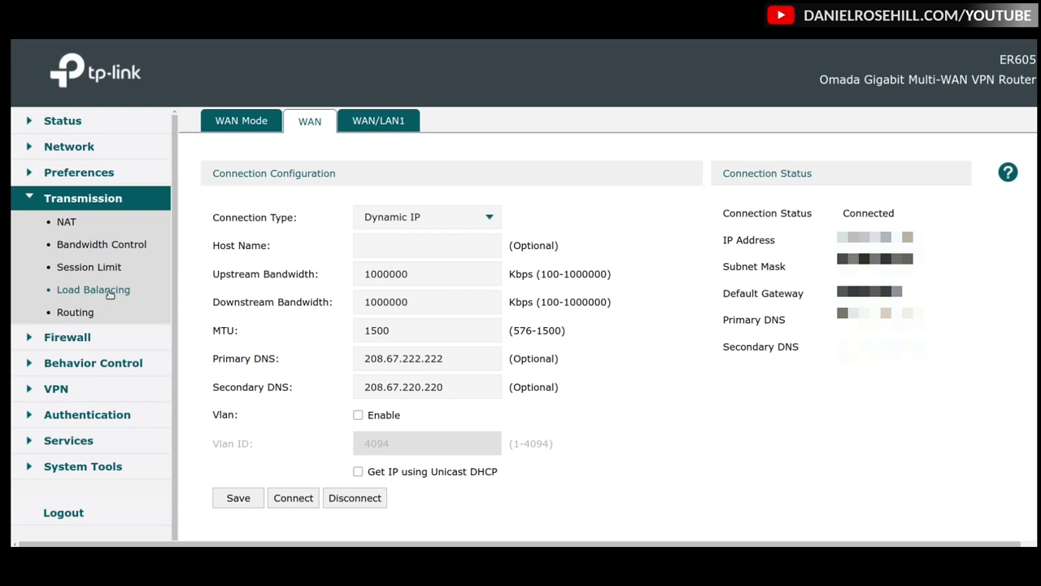
left_click(111, 291)
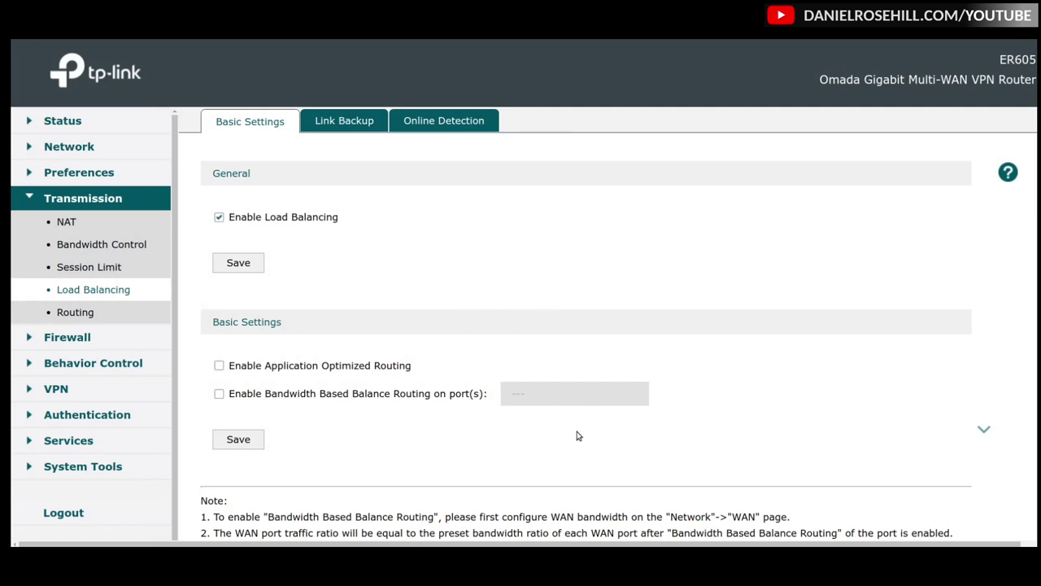
left_click(379, 120)
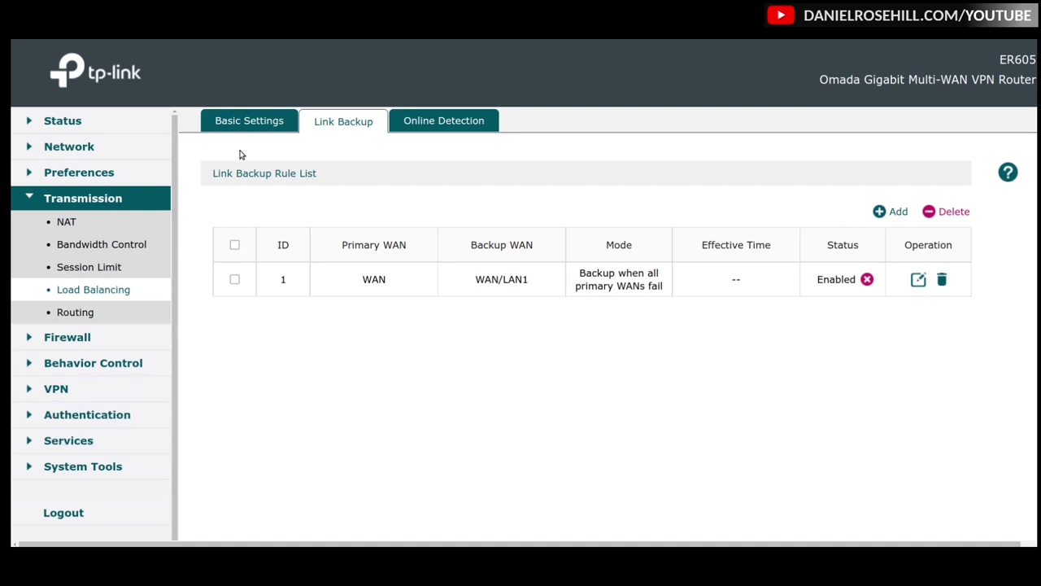
left_click(267, 120)
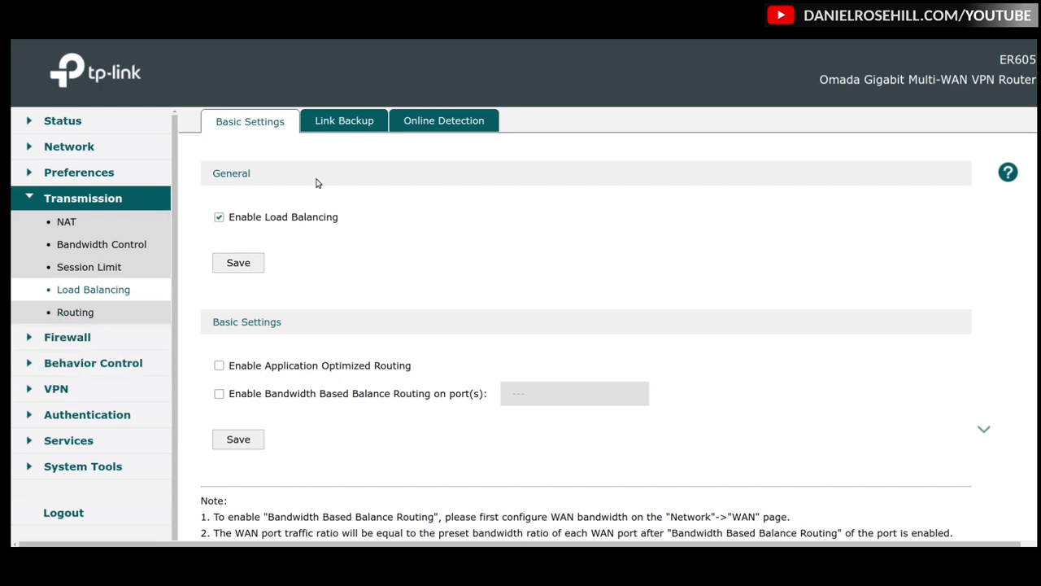
Open the existing link backup rule for editing and inspect the ports offered for Primary WAN and Backup WAN
left_click(362, 119)
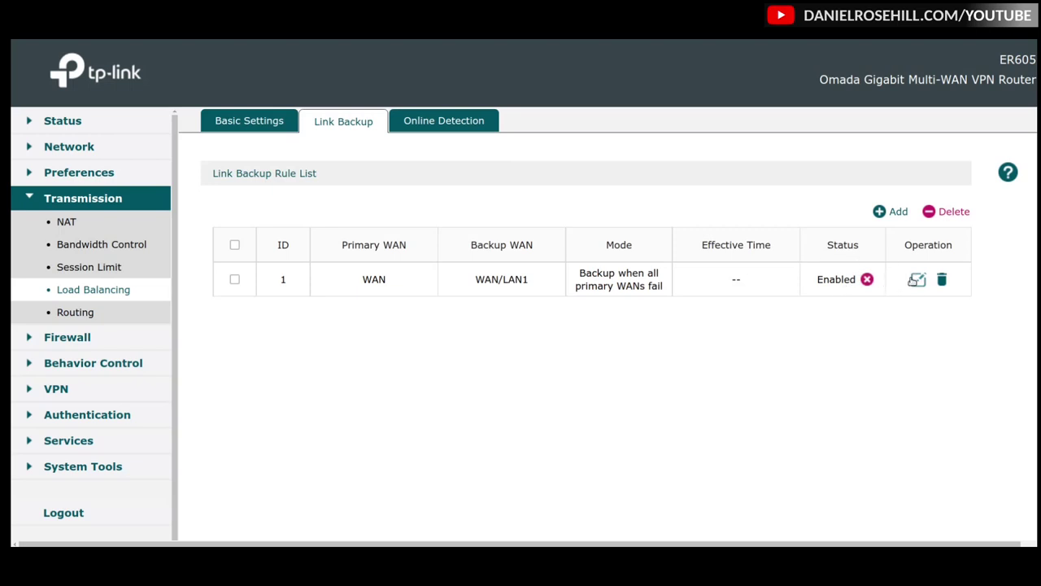
left_click(918, 279)
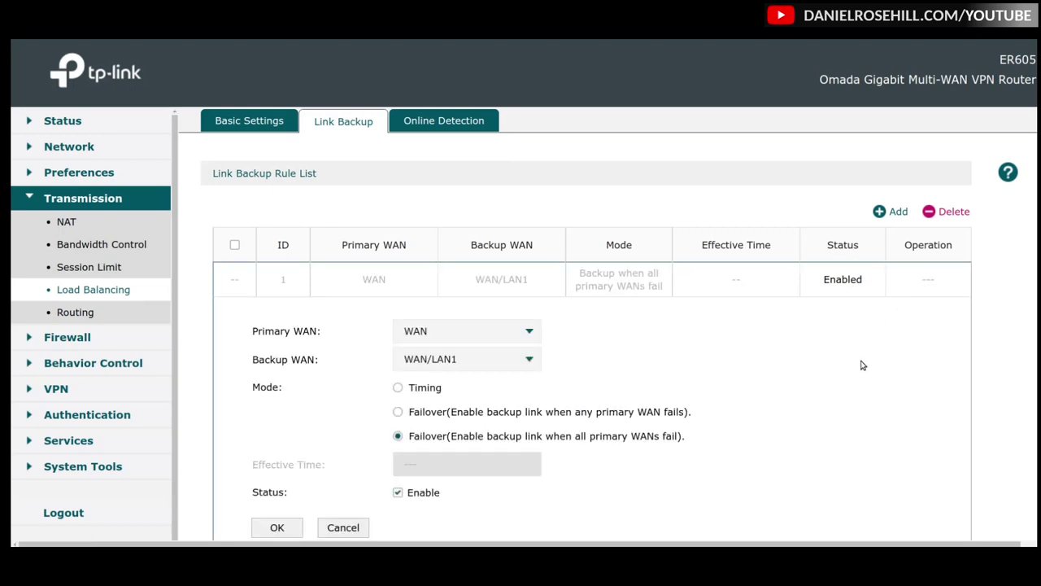
scroll(863, 365, "down", 1)
scroll(864, 365, "up", 1)
scroll(794, 334, "down", 1)
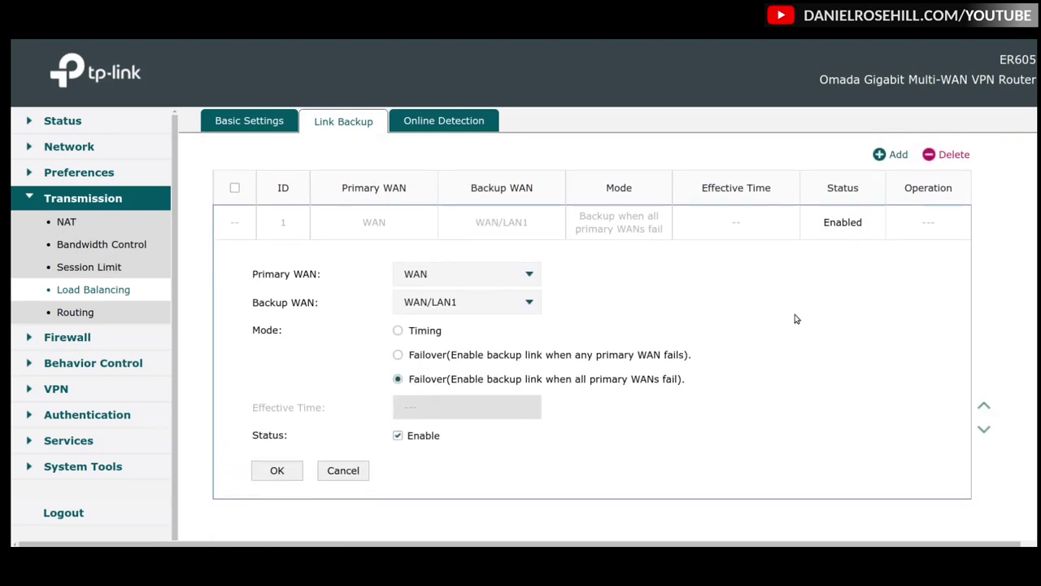
left_click(466, 282)
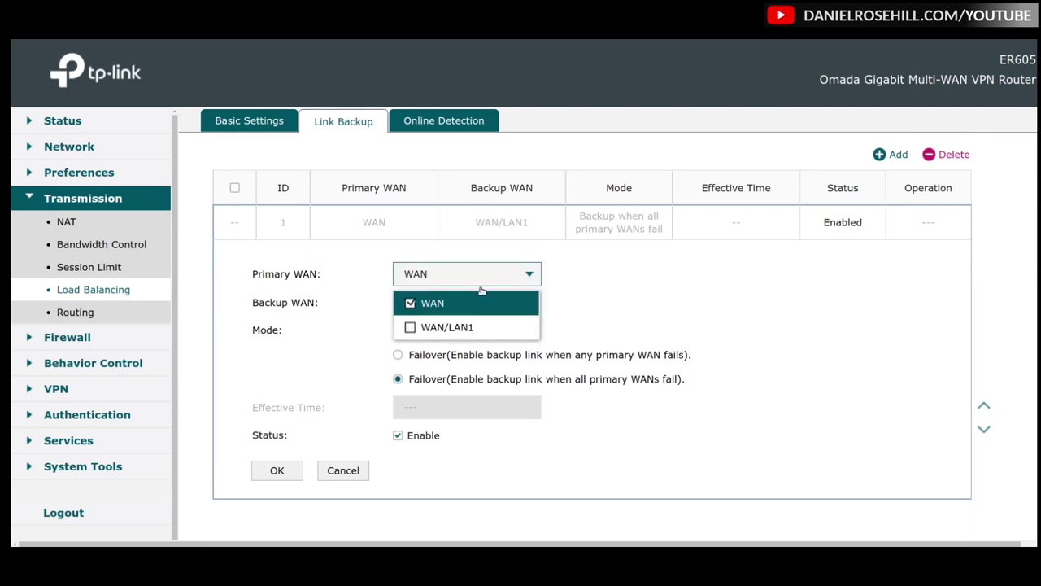
left_click(761, 327)
left_click(508, 310)
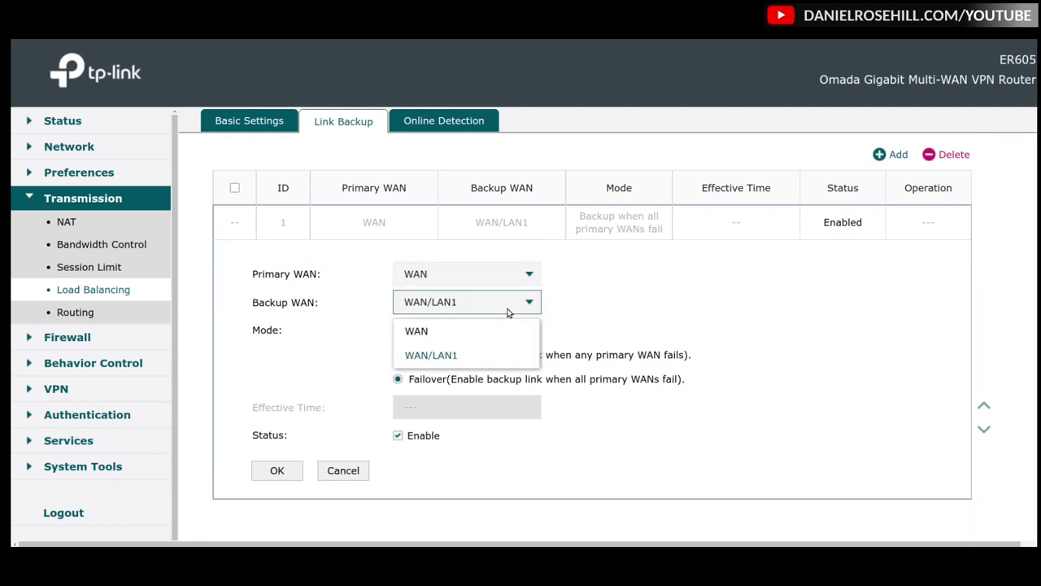
left_click(803, 332)
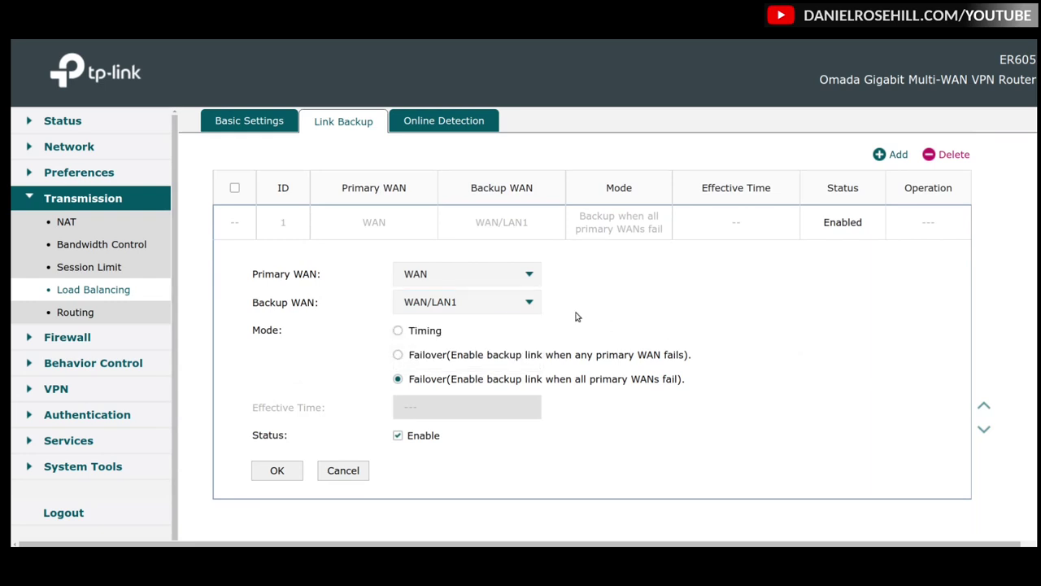
Recheck the rule's Primary WAN and Backup WAN choices alongside its failover modes without changing them
left_click(513, 283)
left_click(841, 331)
right_click(493, 340)
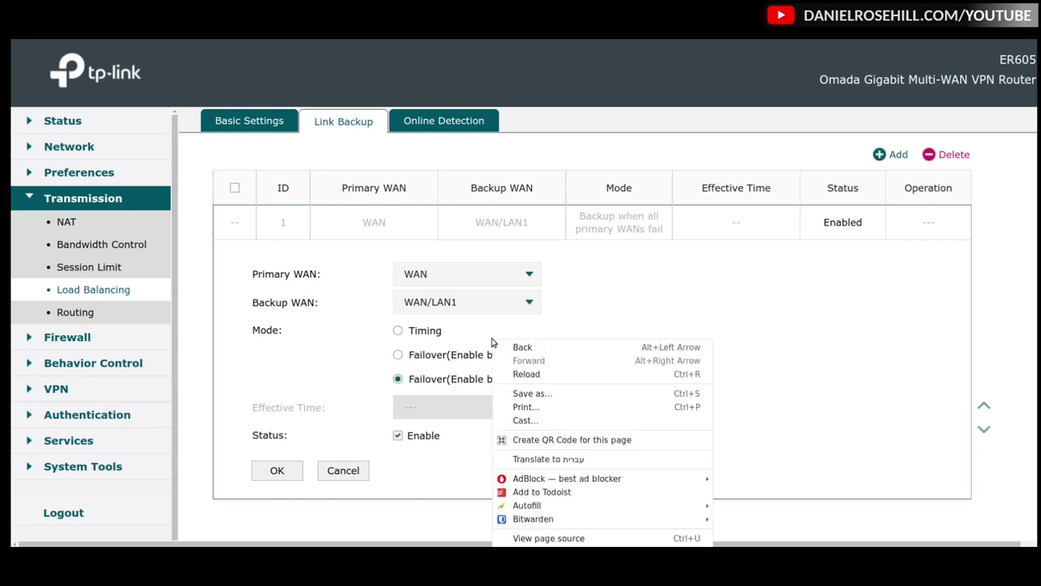
left_click(817, 275)
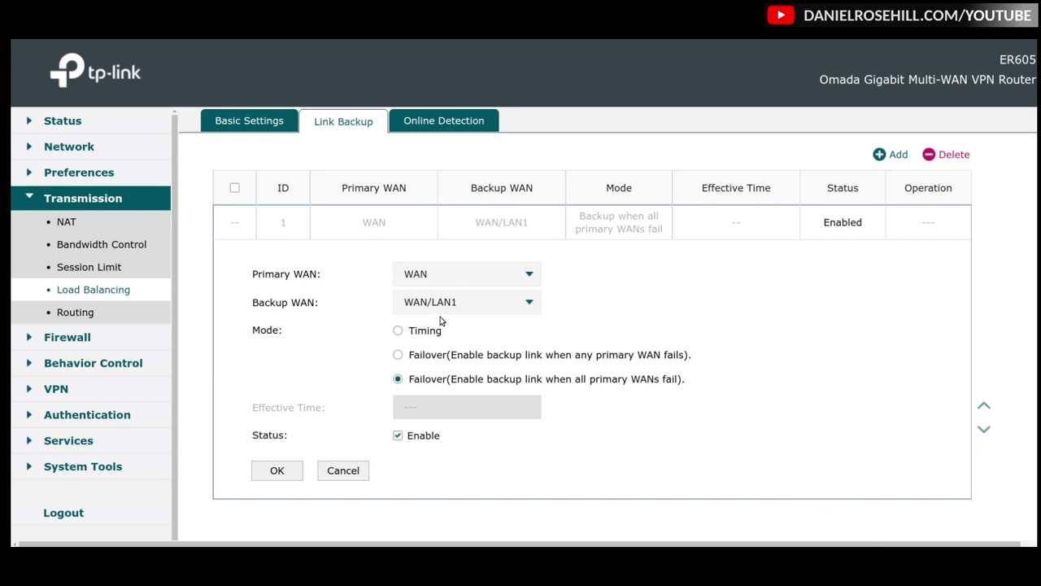
left_click(487, 268)
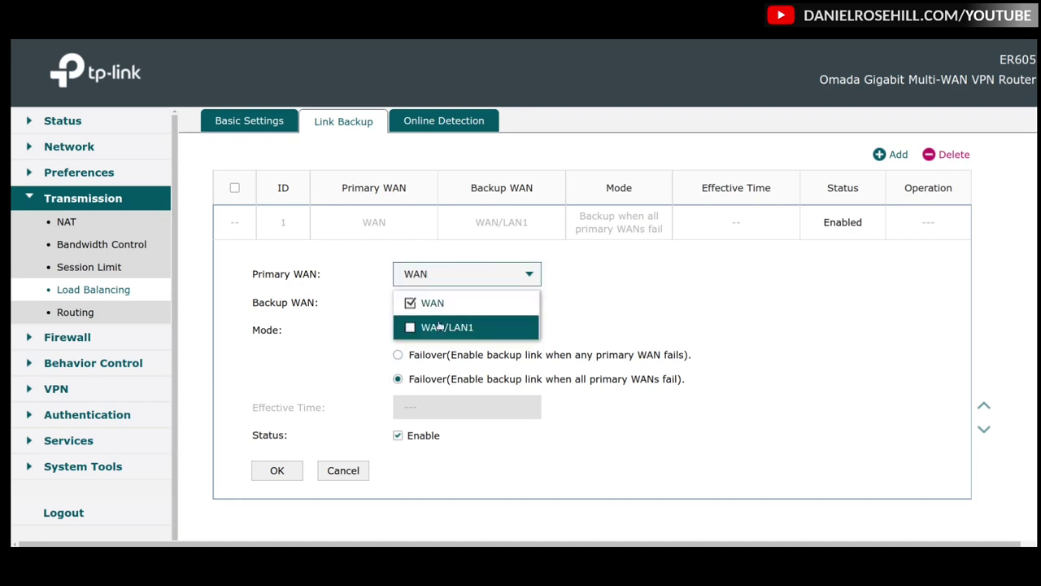
left_click(688, 431)
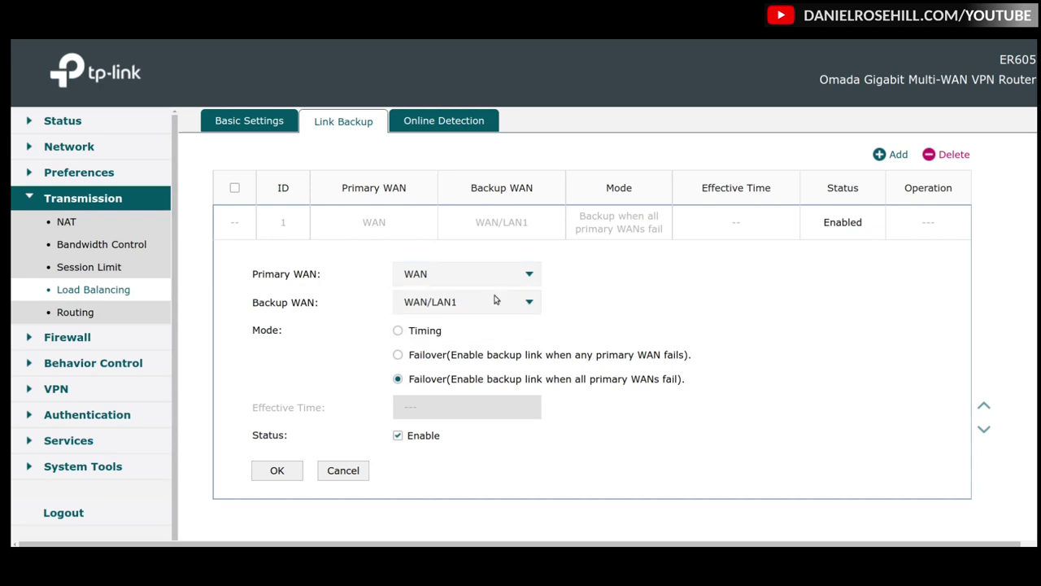
left_click(495, 287)
left_click(496, 287)
left_click(513, 302)
left_click(522, 301)
scroll(460, 179, "up", 1)
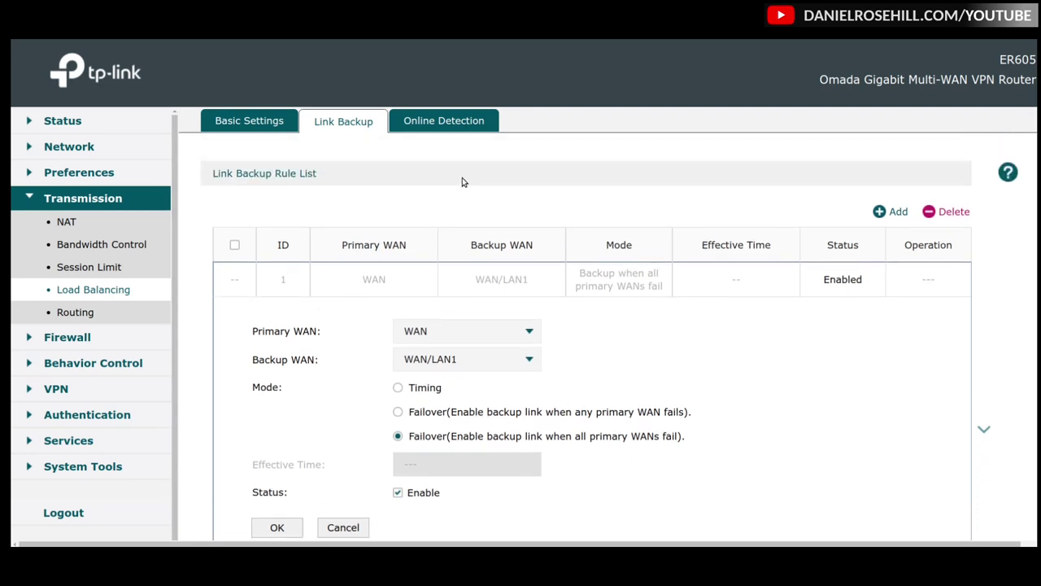
Inspect the WAN port's online detection mode, ping and DNS lookup settings, and leave them without saving
left_click(458, 122)
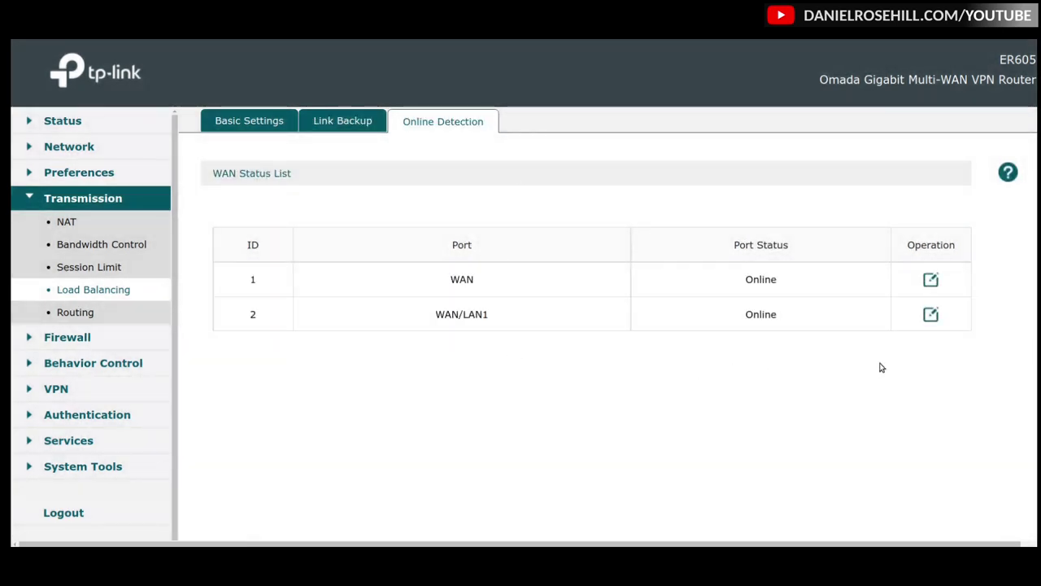
left_click(932, 280)
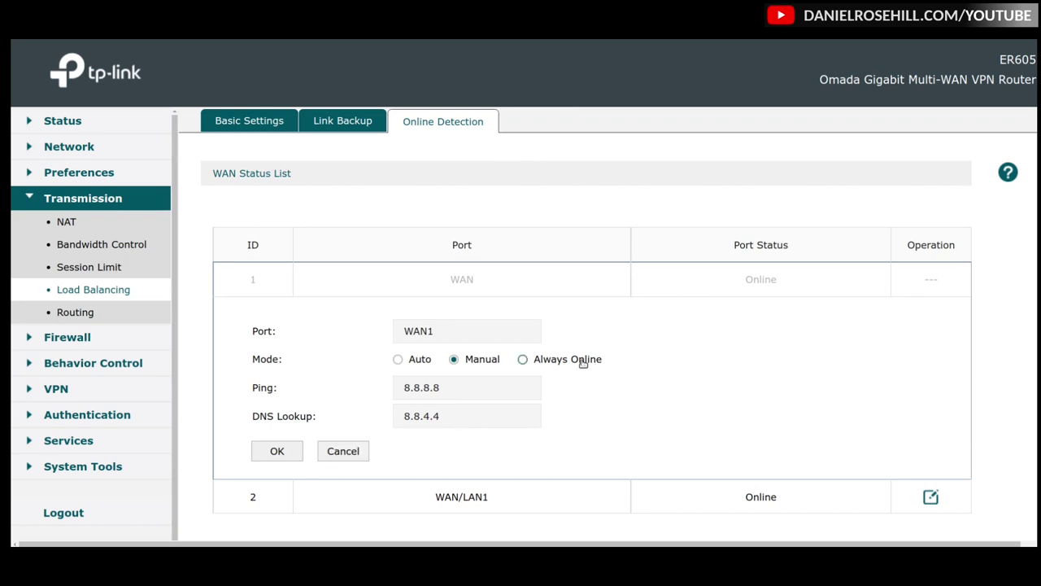
left_click(353, 453)
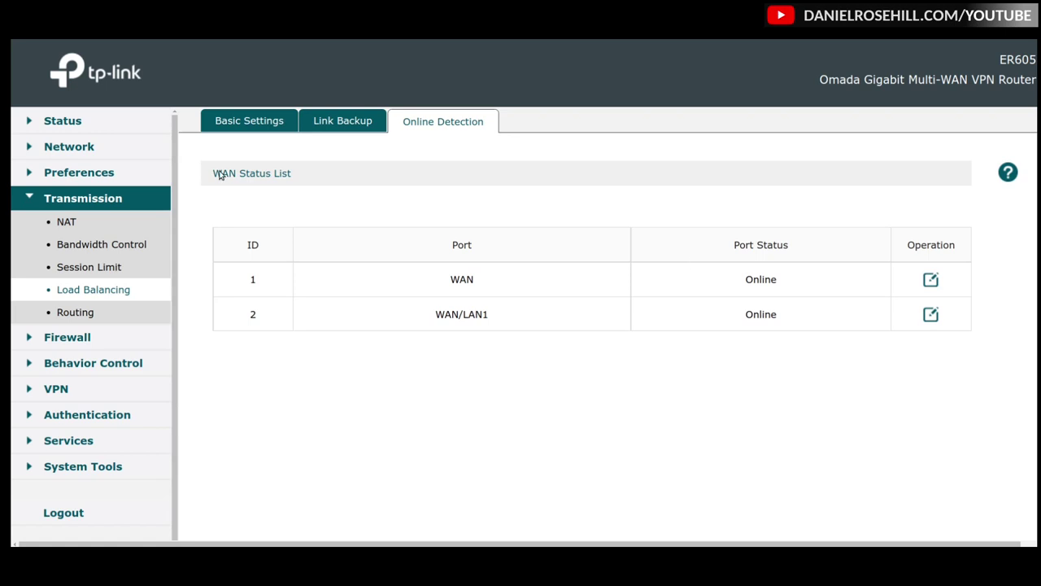
Compare the interface traffic statistics of WAN and WAN/LAN1, including their total received bytes
left_click(70, 121)
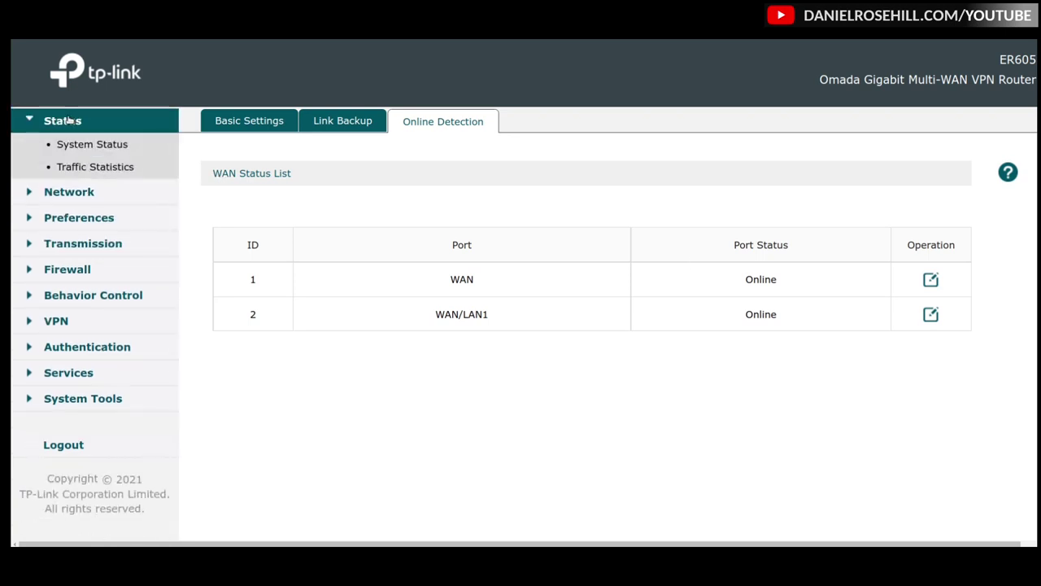
left_click(144, 169)
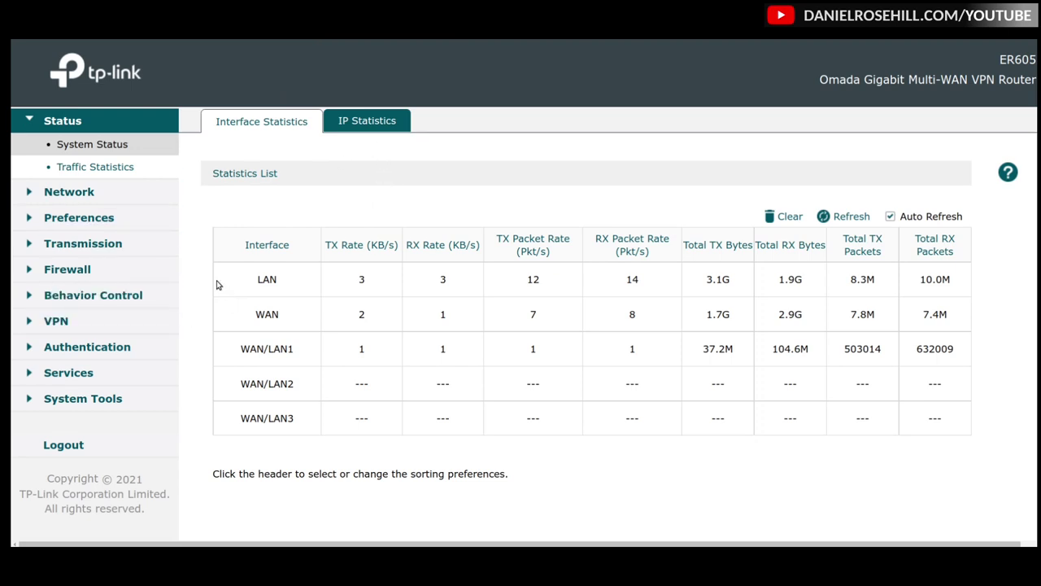
double_click(307, 312)
left_click_drag(234, 358, 304, 352)
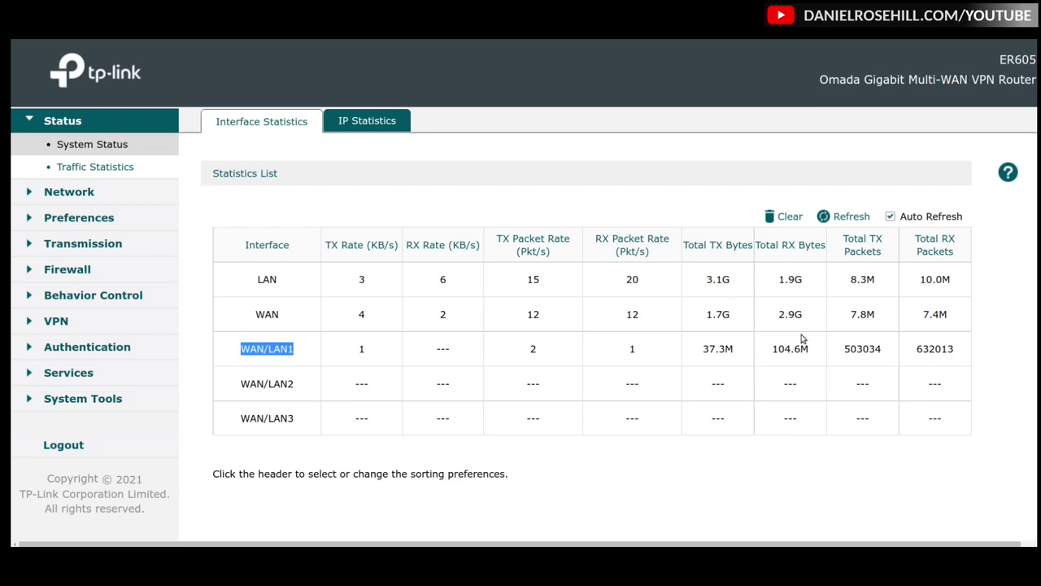
left_click_drag(779, 321, 802, 322)
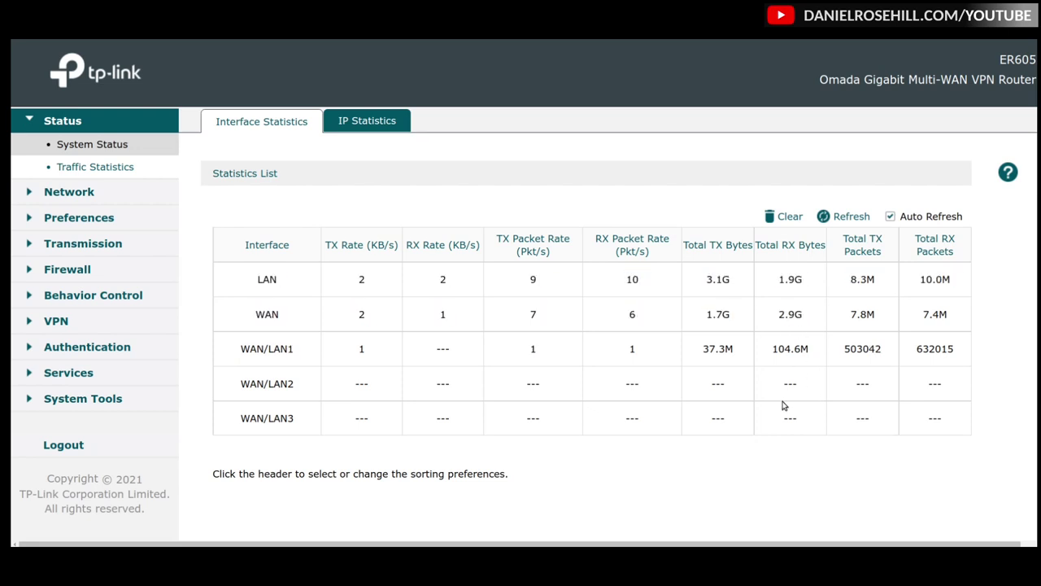